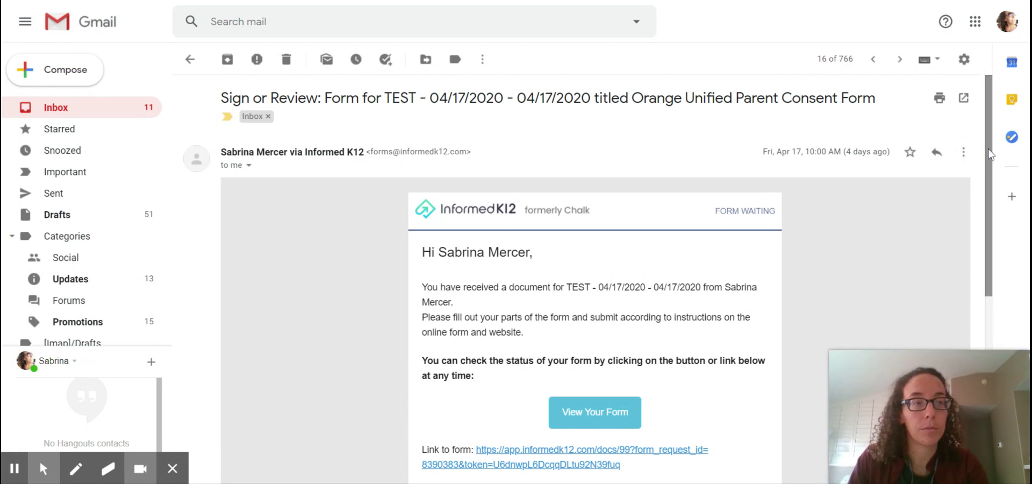
# Step: Open the Informed K12 'Sign or Review' email and launch the Orange Unified consent form online
pyautogui.moveTo(988, 149); pyautogui.dragTo(998, 196)
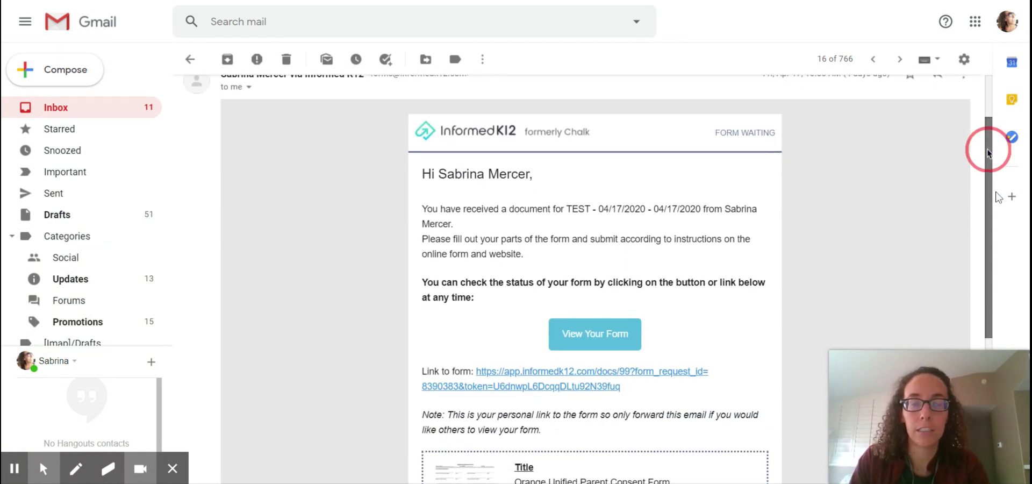
pyautogui.moveTo(435, 177); pyautogui.dragTo(540, 185)
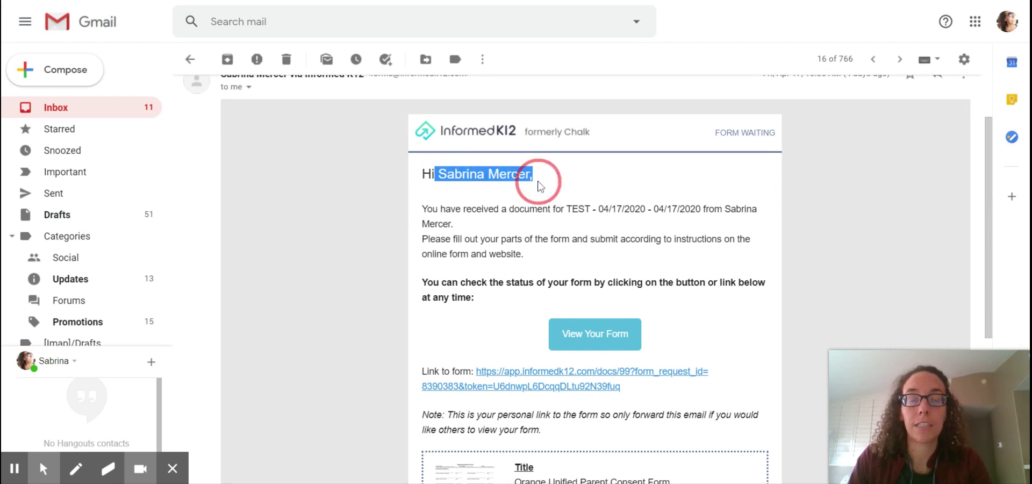
pyautogui.click(540, 185)
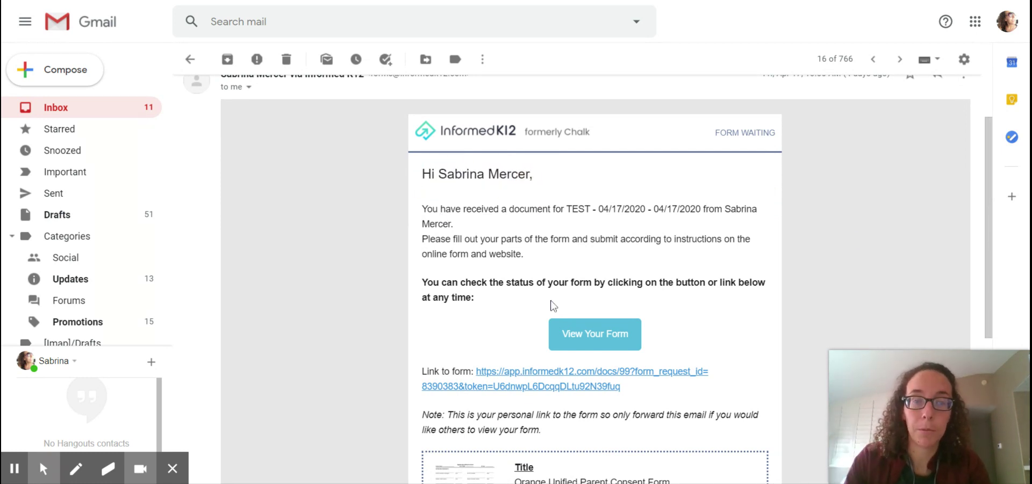
pyautogui.click(578, 338)
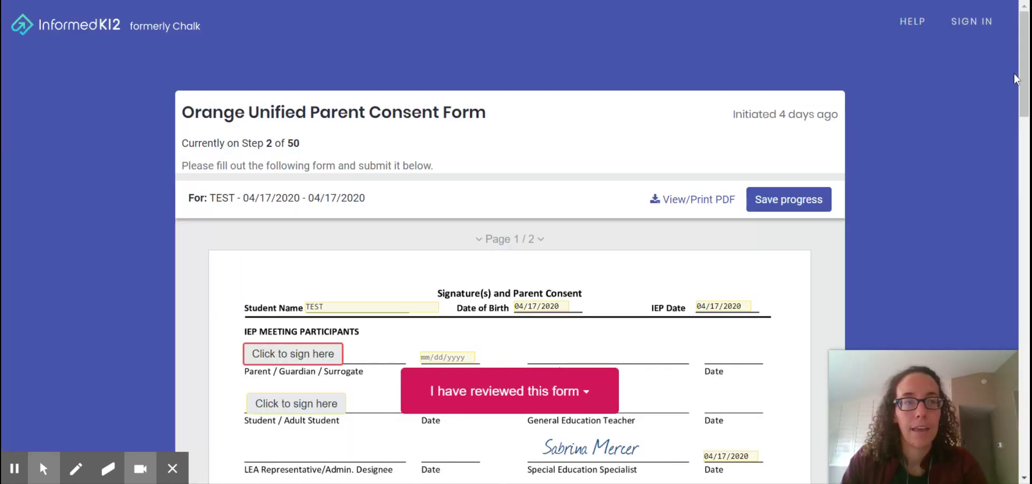
# Step: Scroll the consent form to the IEP meeting participants' signature lines
pyautogui.moveTo(1025, 65); pyautogui.dragTo(1029, 113)
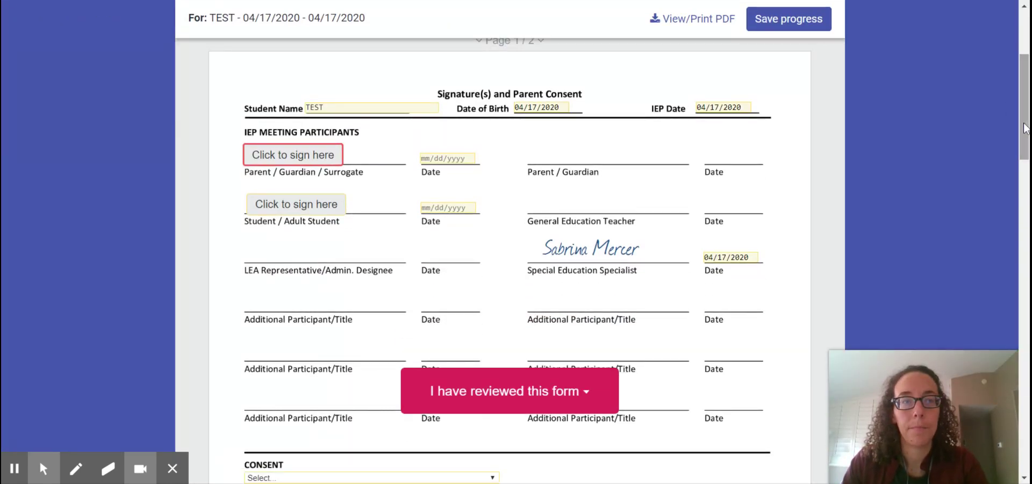
pyautogui.scroll(3, 1011, 116)
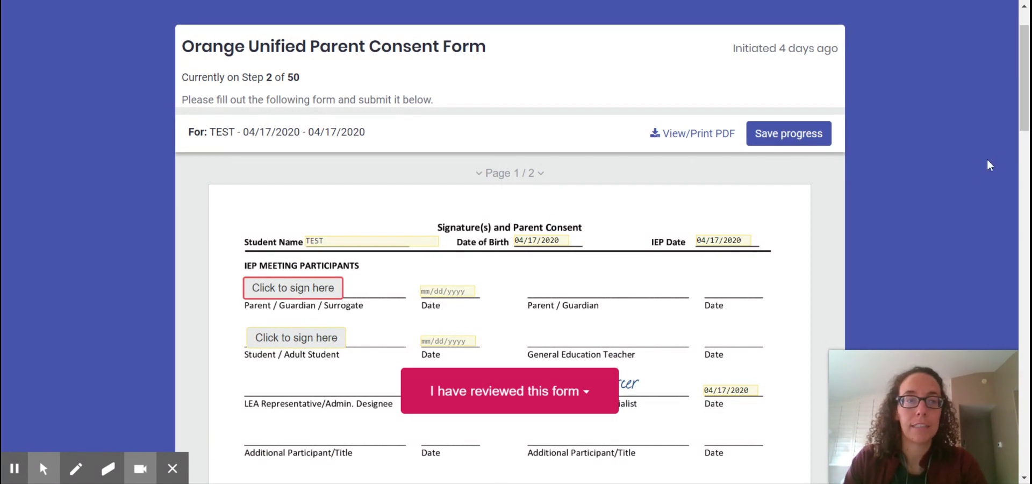
pyautogui.scroll(-2, 1024, 113)
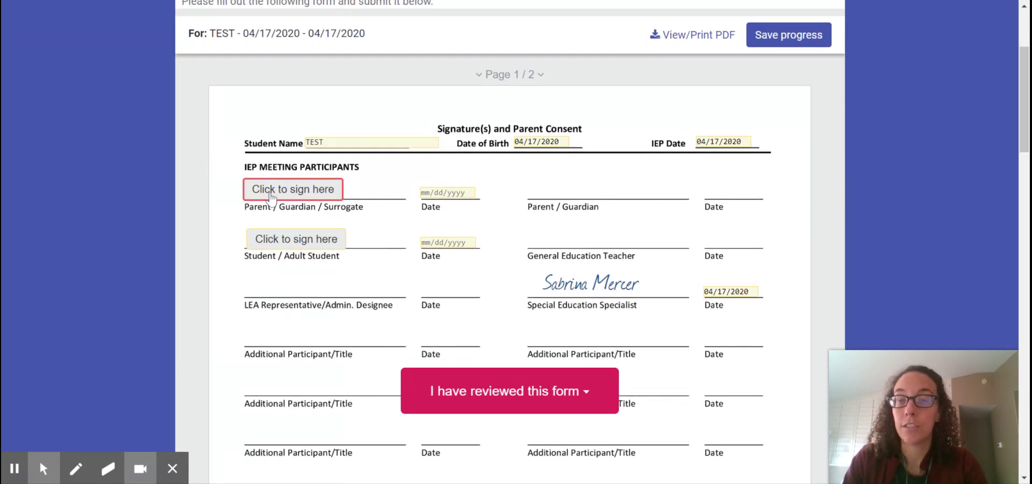
# Step: Sign the Parent/Guardian/Surrogate line as 'Parent Name' and the Student/Adult Student line as 'Student Name'
pyautogui.click(270, 193)
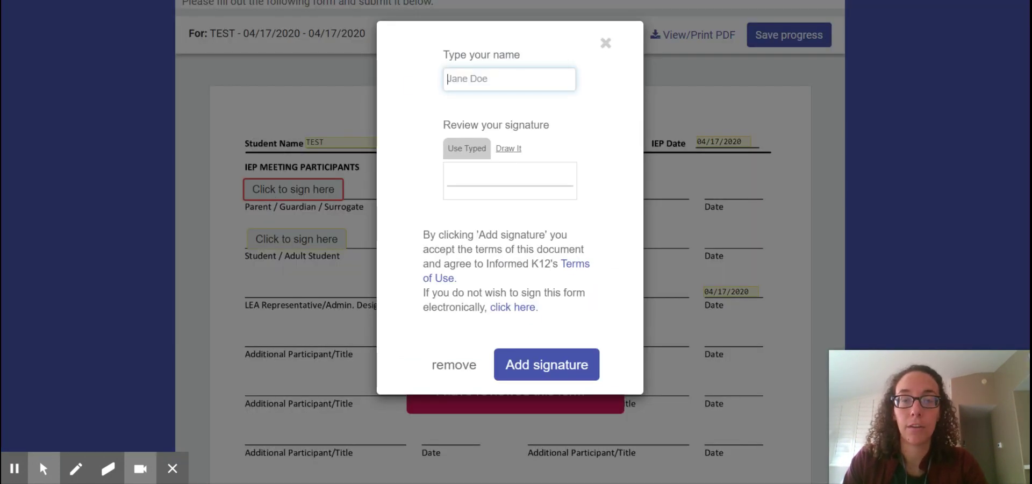
pyautogui.write('P')
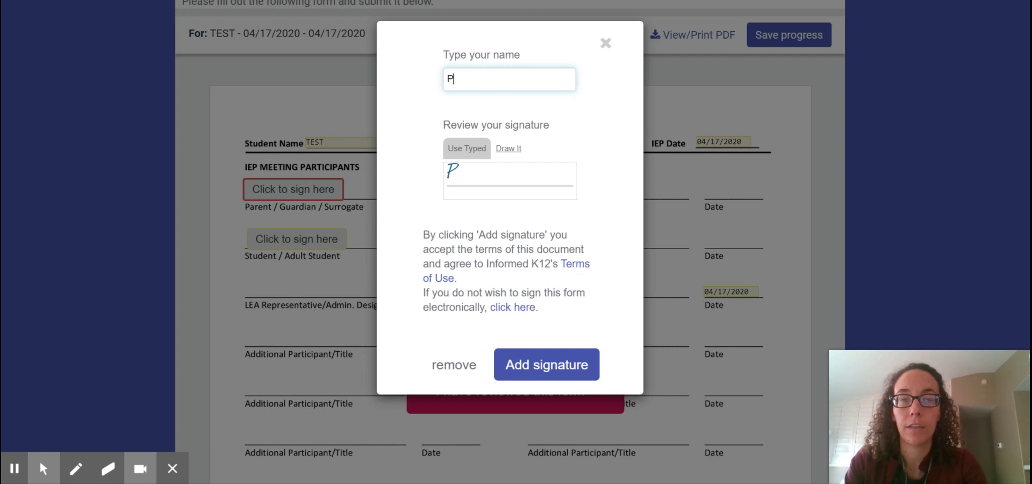
pyautogui.write('arent Name')
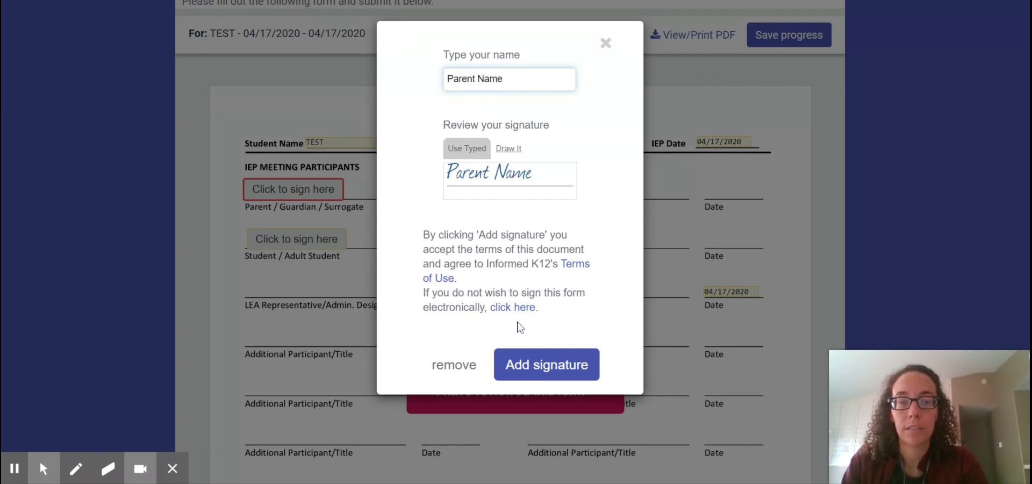
pyautogui.click(525, 364)
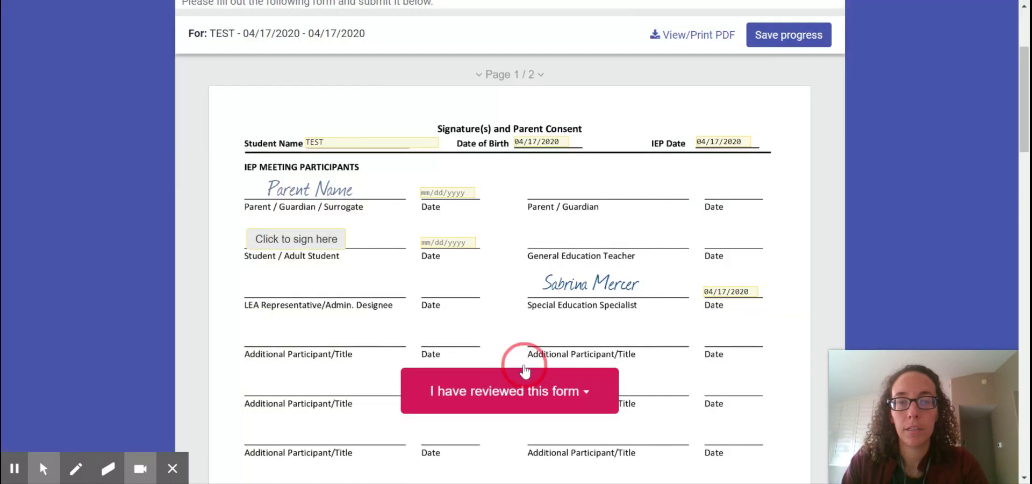
pyautogui.click(301, 240)
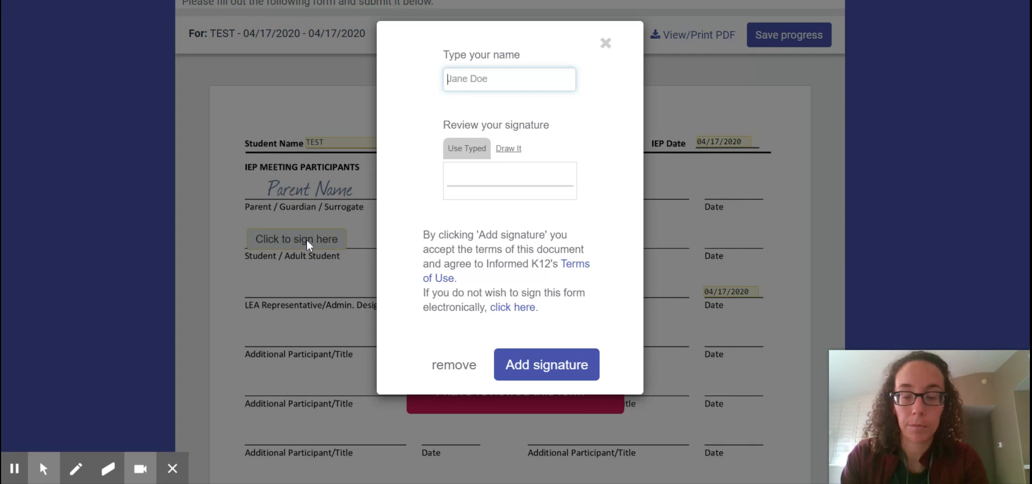
pyautogui.write('Student Name')
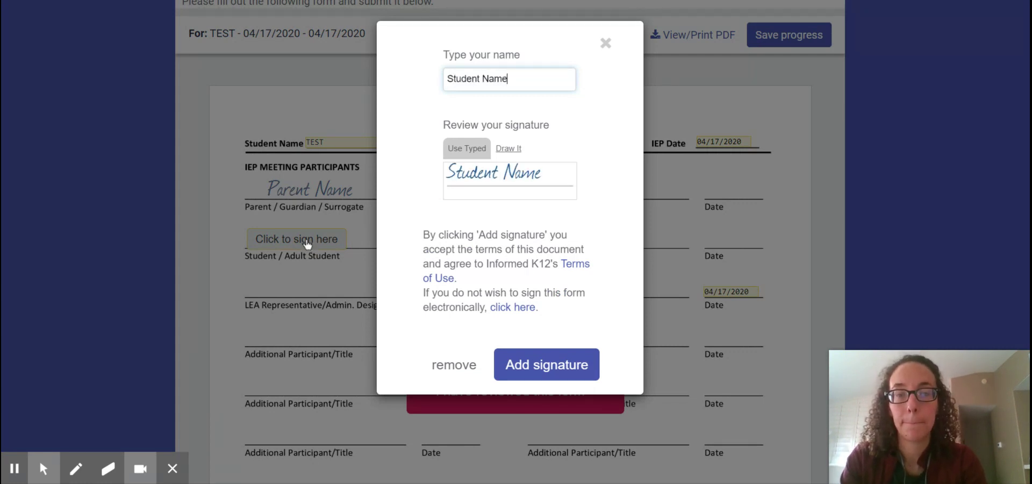
pyautogui.press('Return')
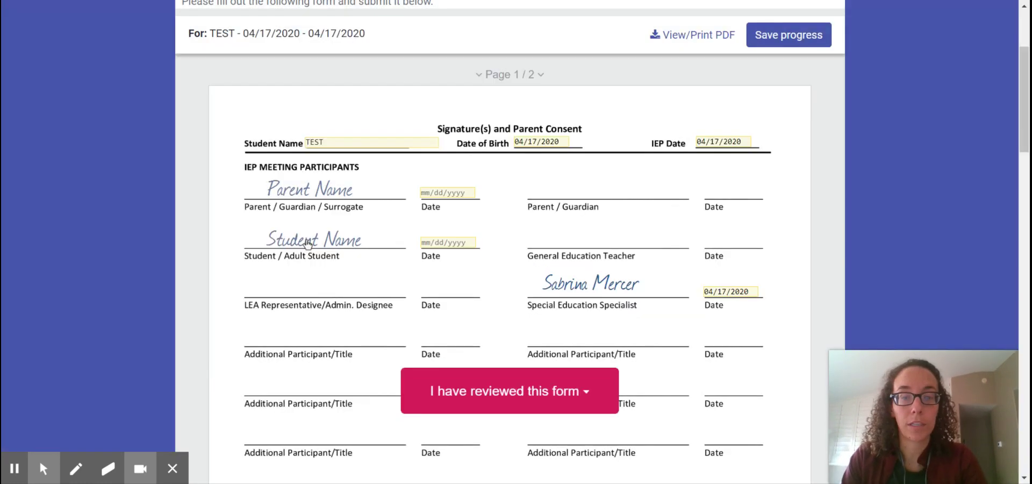
pyautogui.moveTo(1028, 92); pyautogui.dragTo(1028, 112)
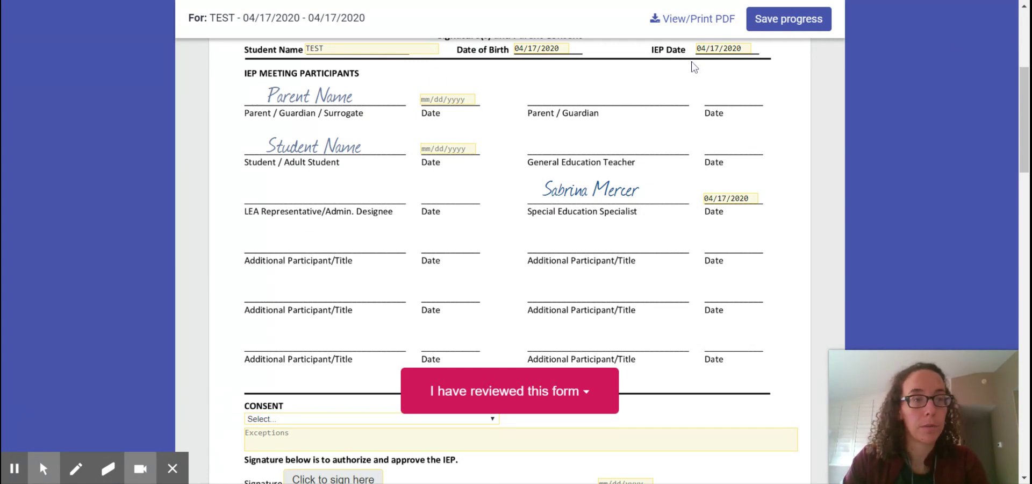
# Step: Set Consent to 'I agree with all parts of the IEP', then open and close the approval signature window
pyautogui.moveTo(1024, 92); pyautogui.dragTo(1024, 149)
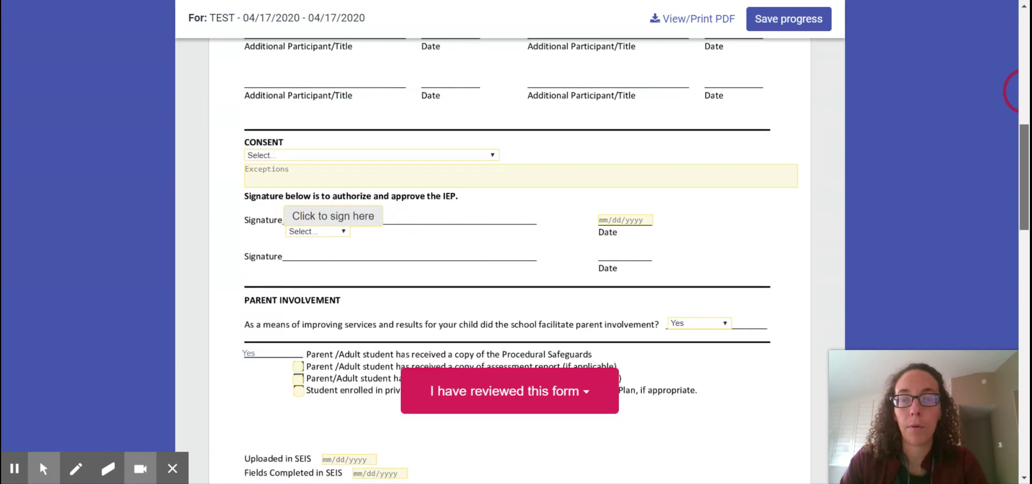
pyautogui.click(491, 156)
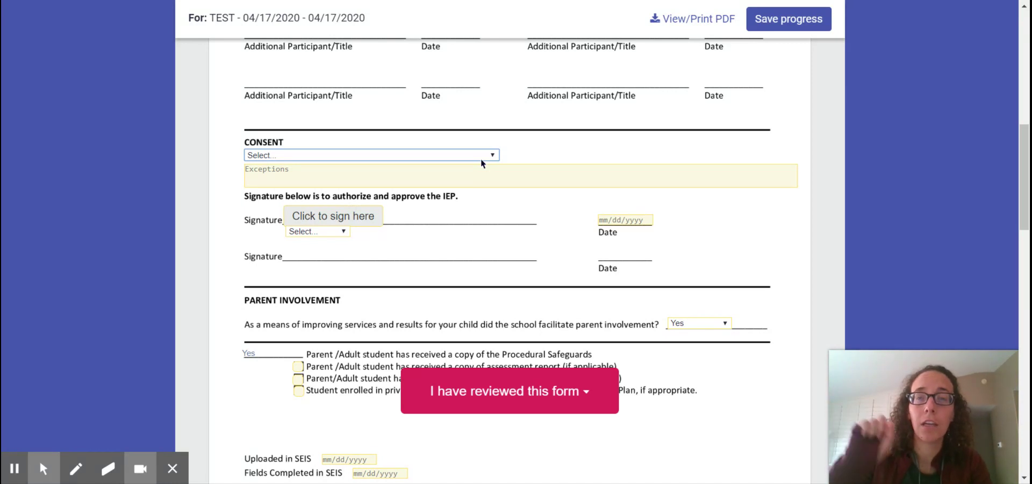
pyautogui.click(481, 159)
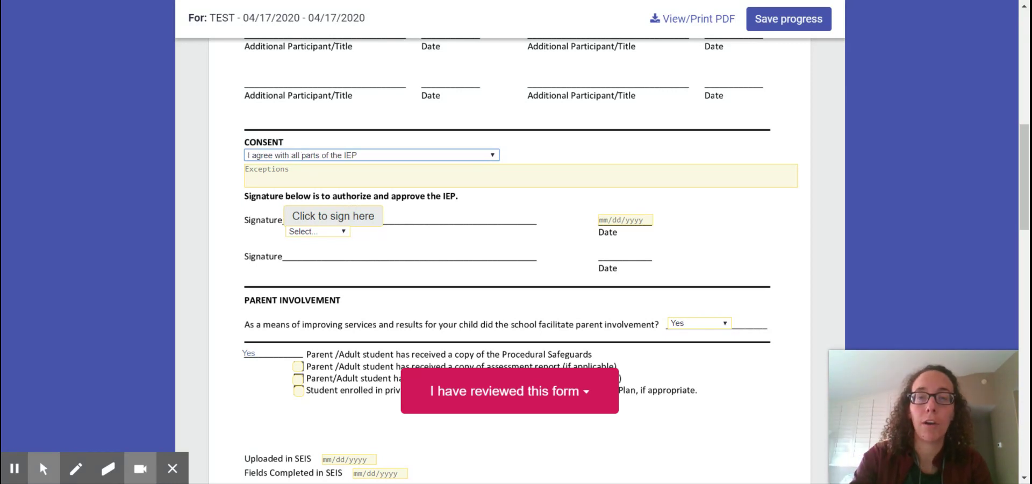
pyautogui.click(358, 217)
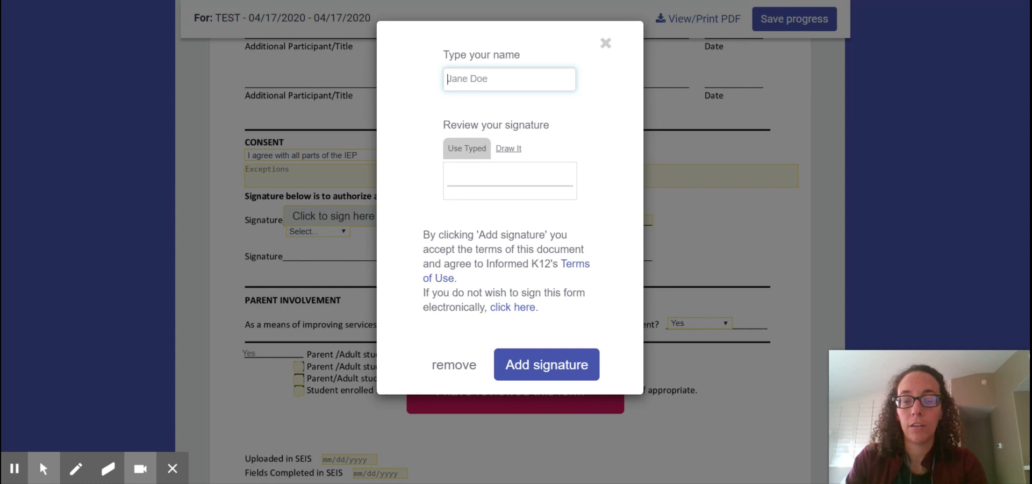
pyautogui.click(606, 43)
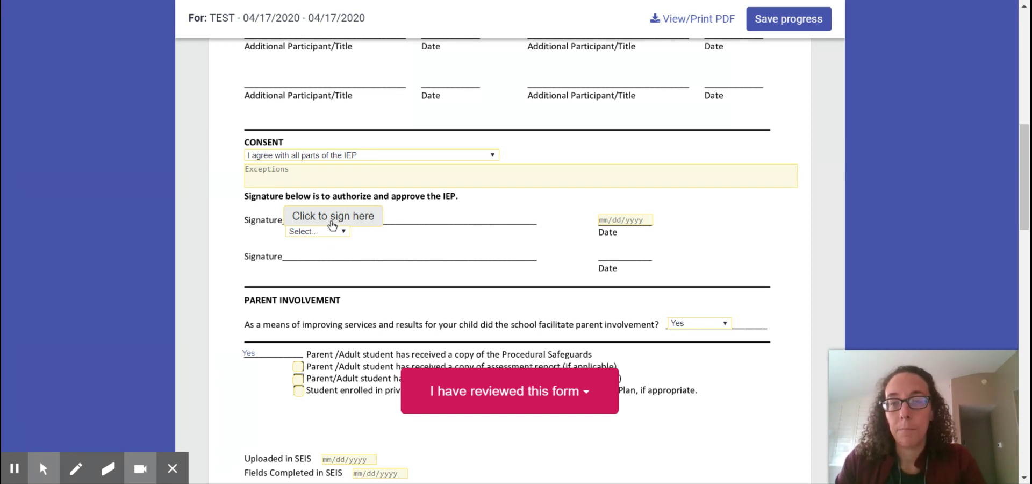
# Step: Sign the consent Signature line with the typed name 'Parent or student name'
pyautogui.click(332, 217)
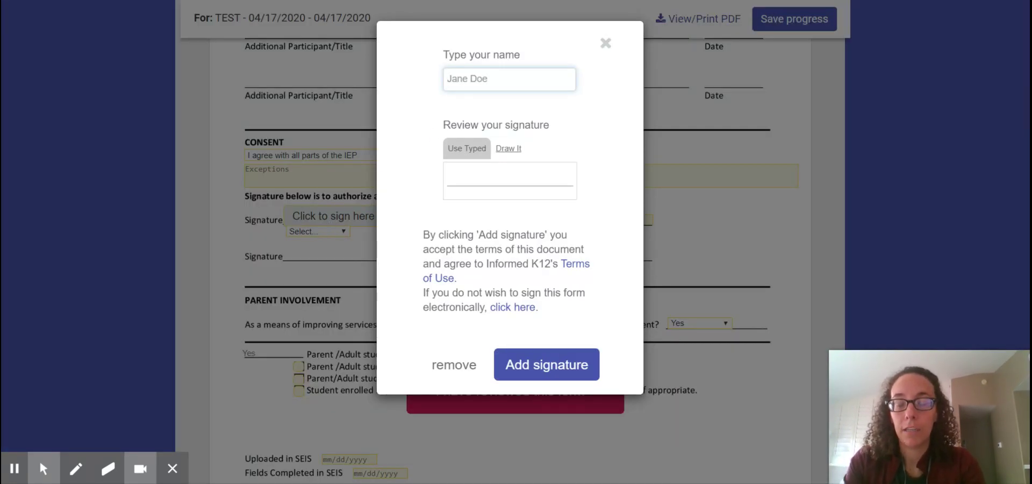
pyautogui.write('A')
pyautogui.press('BackSpace')
pyautogui.write('Par')
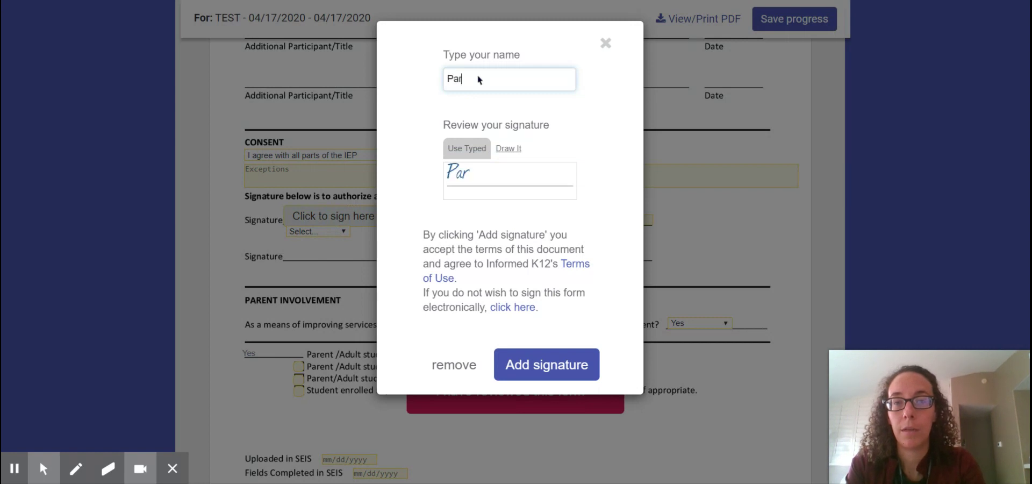
pyautogui.write('ent or student N')
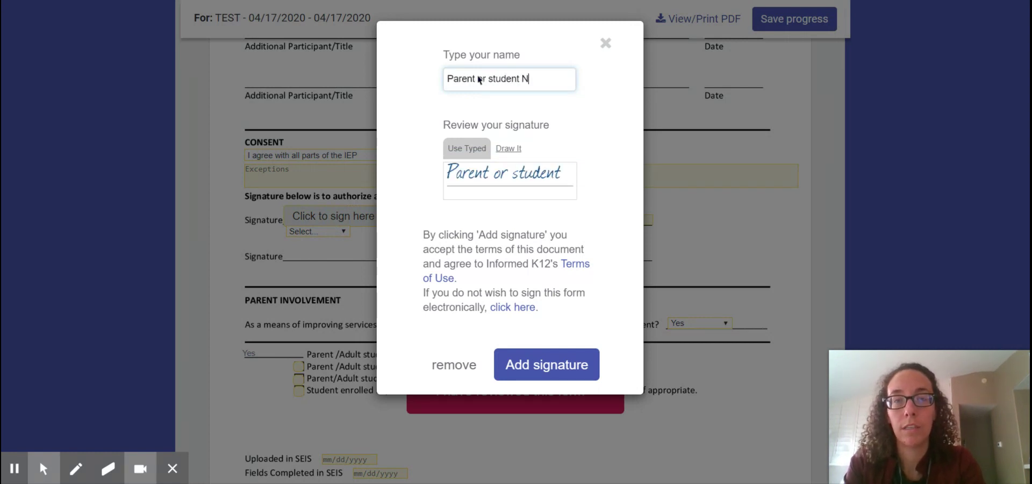
pyautogui.write('ame')
pyautogui.press('BackSpace')
pyautogui.press('BackSpace')
pyautogui.press('BackSpace')
pyautogui.press('BackSpace')
pyautogui.press('BackSpace')
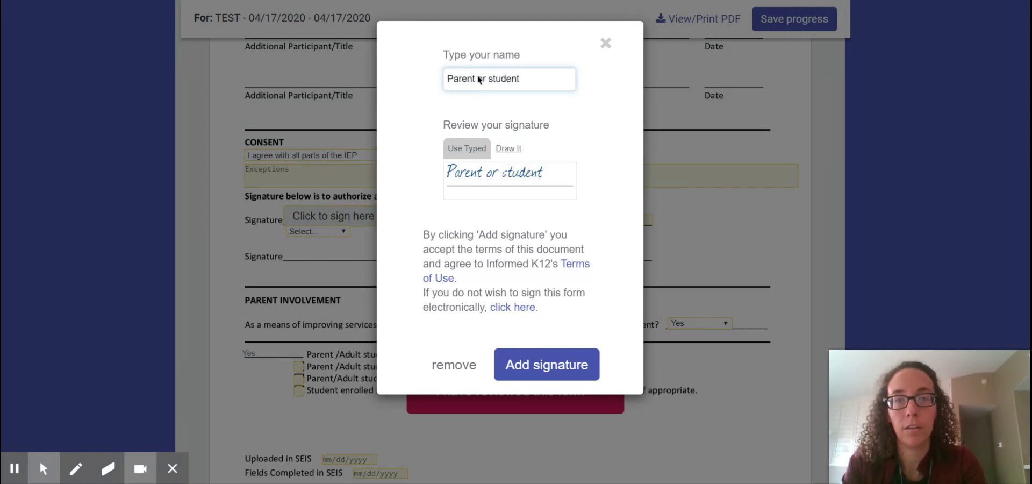
pyautogui.write('name')
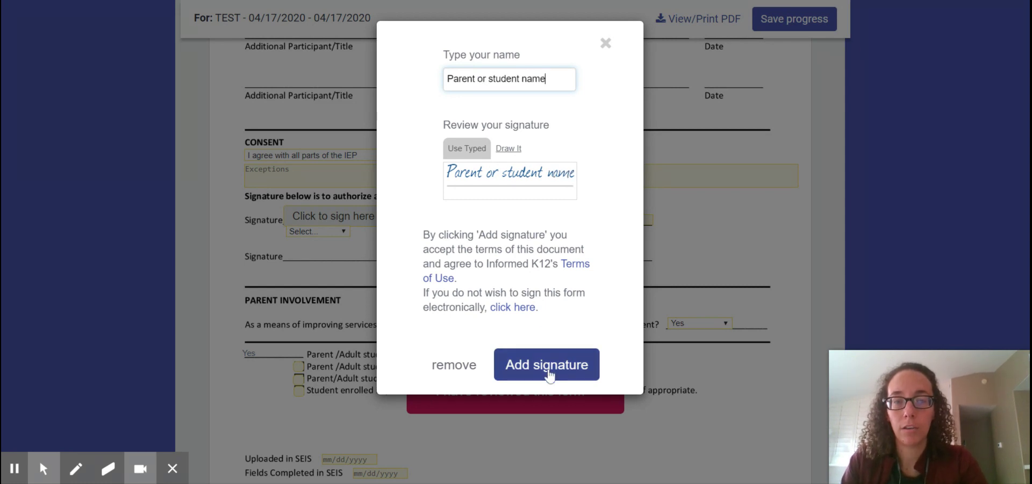
pyautogui.click(546, 365)
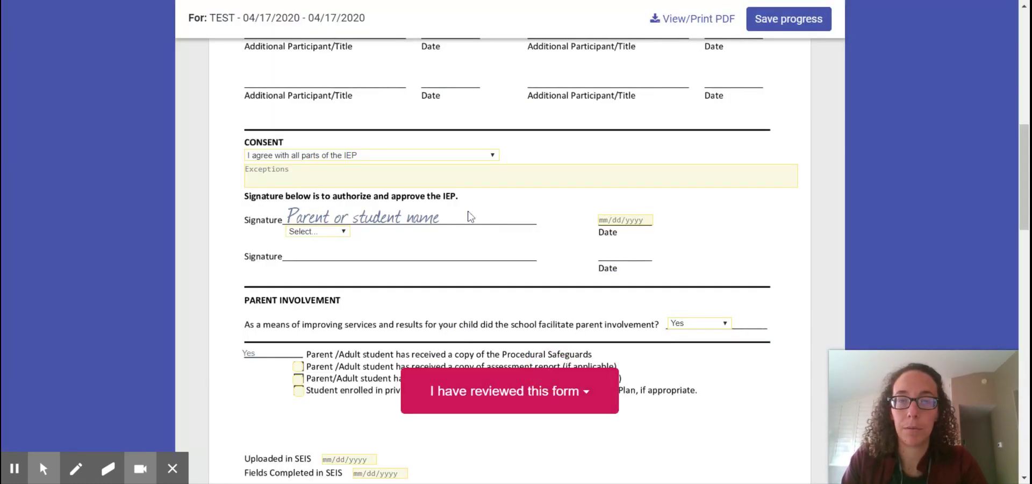
# Step: Date the consent, parent and student signatures 04/17/2020
pyautogui.click(619, 220)
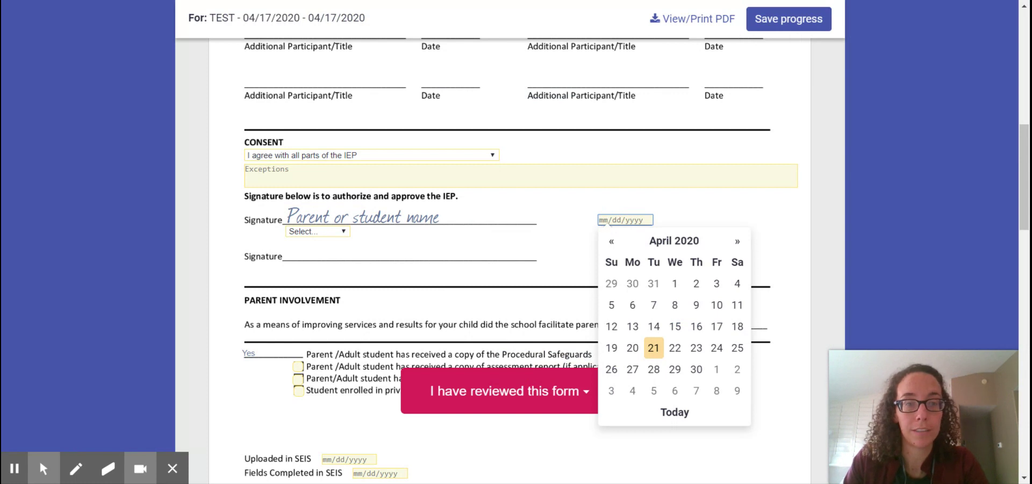
pyautogui.click(717, 326)
pyautogui.moveTo(1024, 218); pyautogui.dragTo(1024, 135)
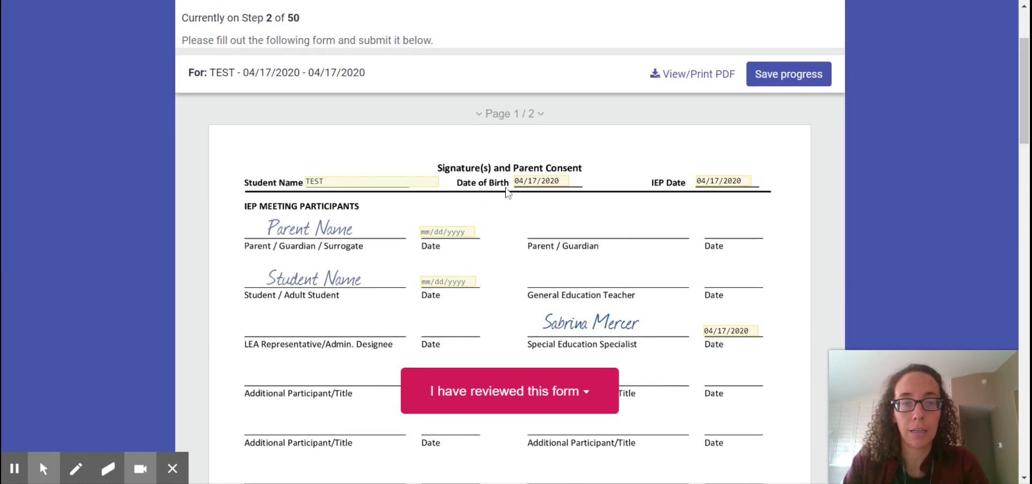
pyautogui.click(448, 231)
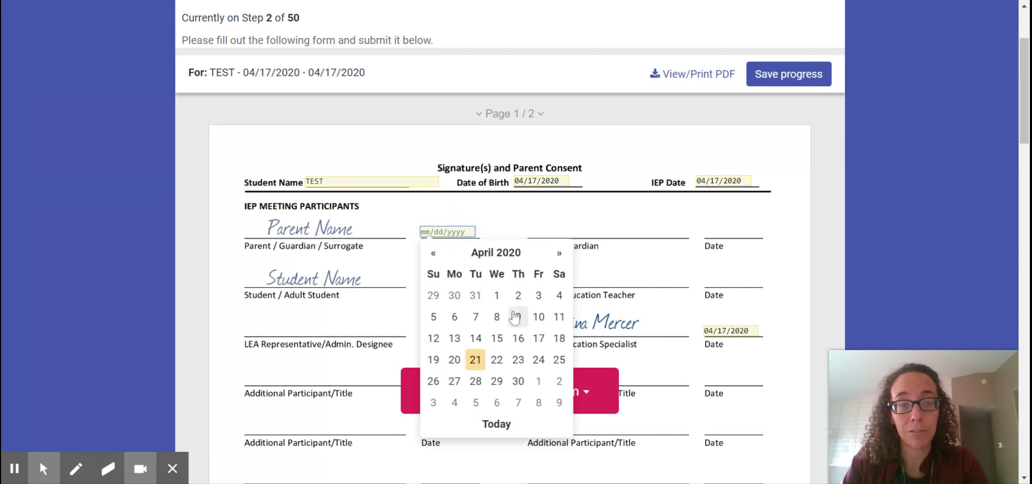
pyautogui.click(539, 338)
pyautogui.click(448, 281)
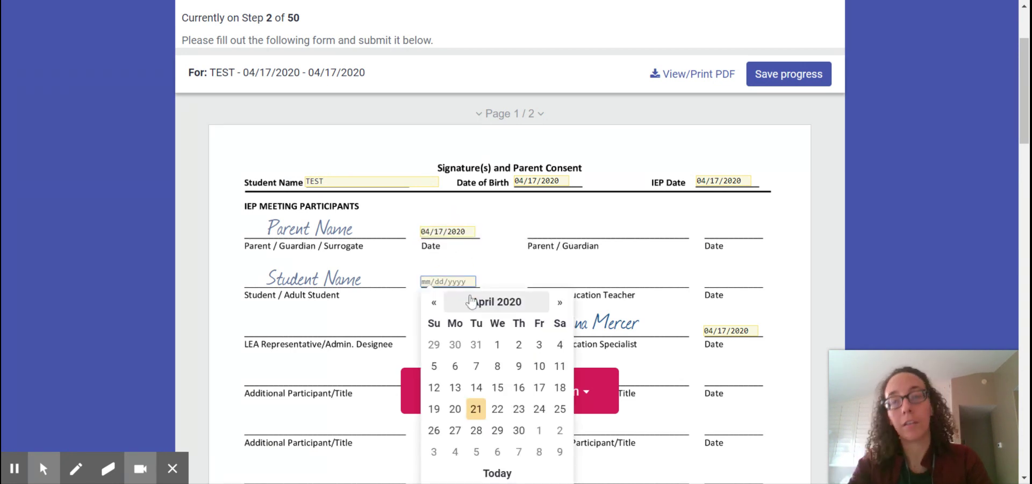
pyautogui.click(539, 387)
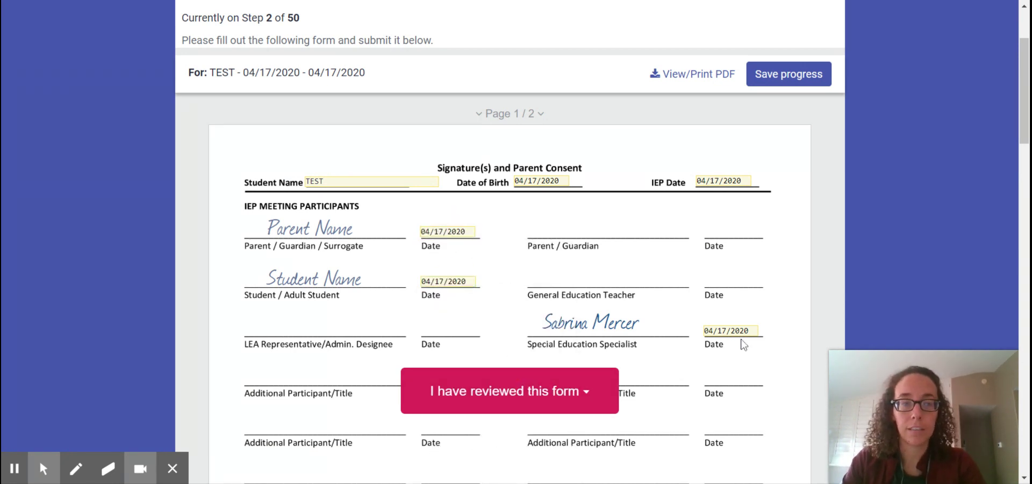
pyautogui.moveTo(1024, 107); pyautogui.dragTo(1028, 245)
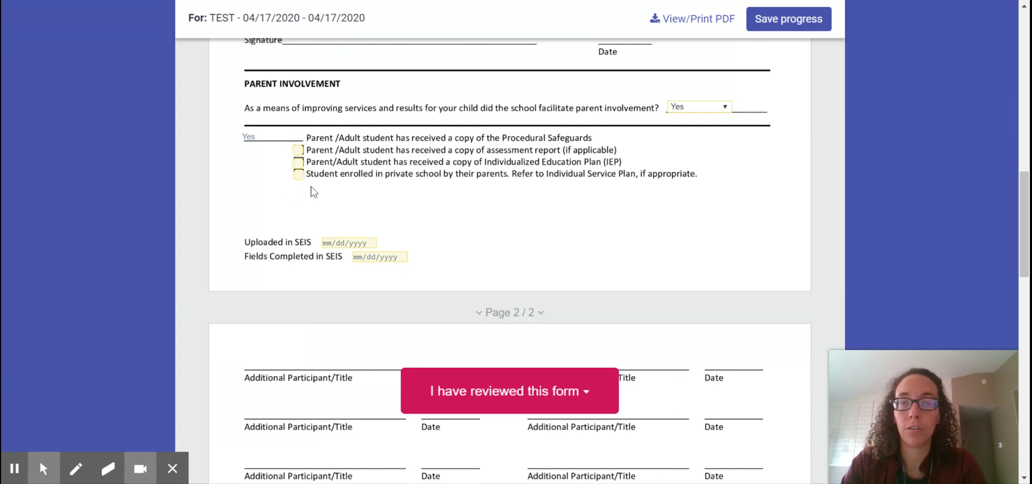
# Step: Mark the form as reviewed with 'Send to next approver' and confirm with Yes
pyautogui.click(464, 393)
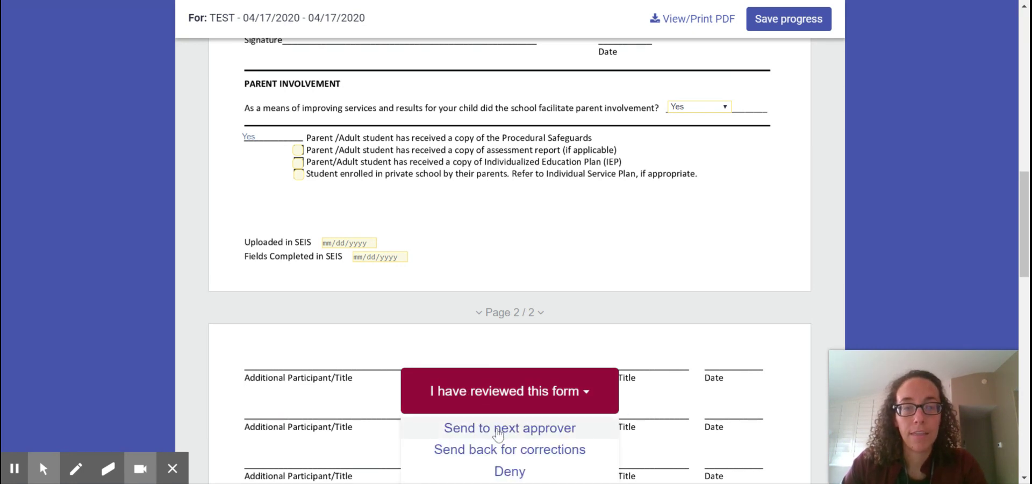
pyautogui.click(544, 435)
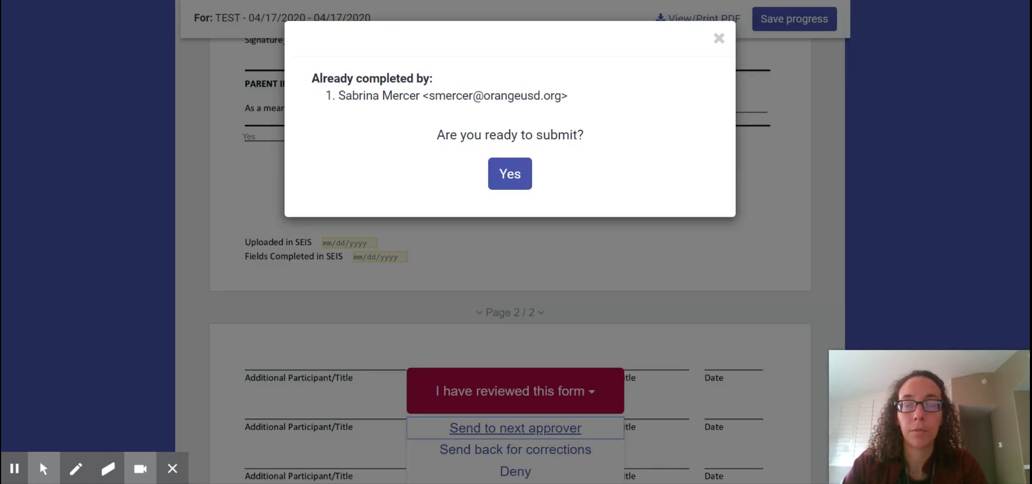
pyautogui.click(505, 180)
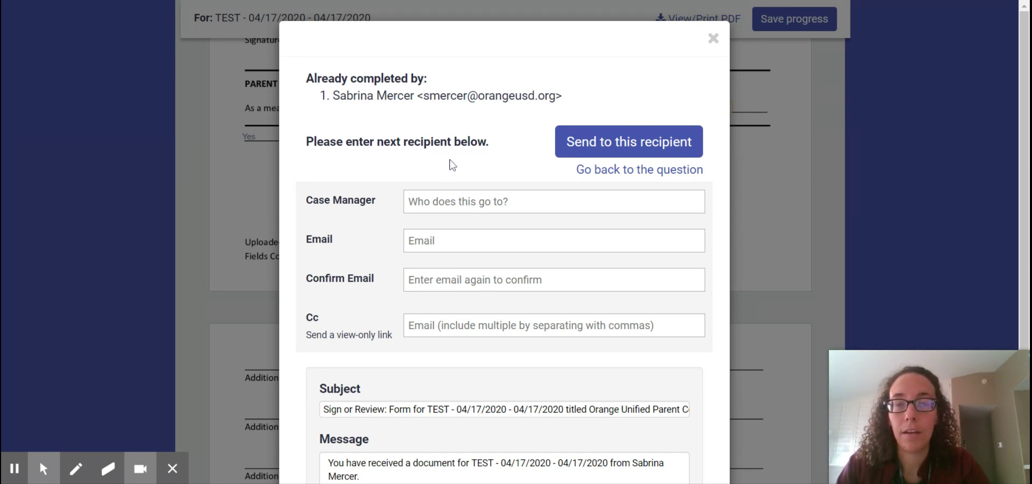
# Step: Enter the case manager's name and paste their e-mail address into Email and Confirm Email
pyautogui.click(432, 204)
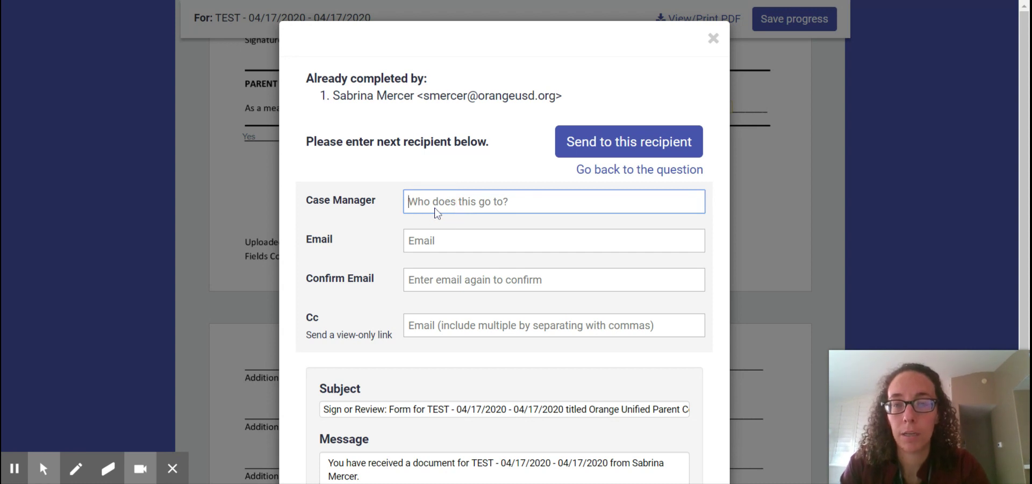
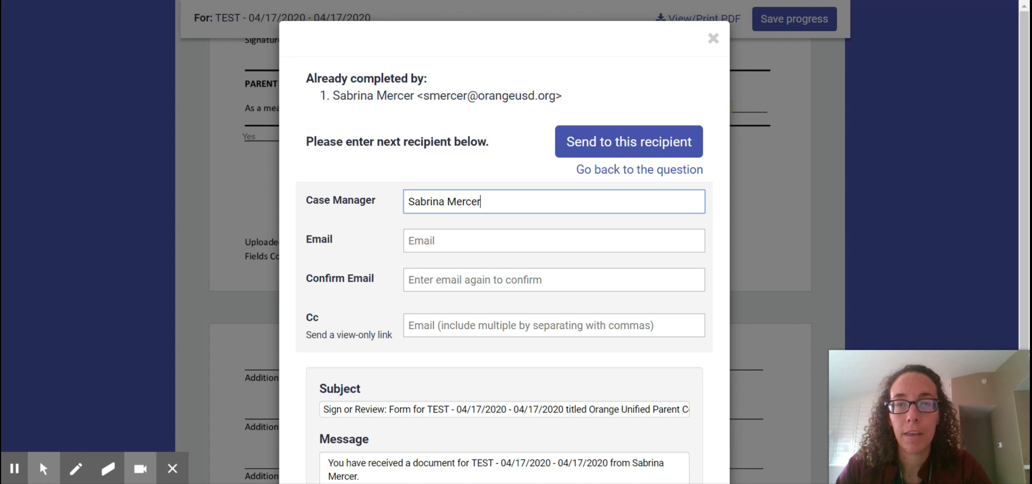
pyautogui.moveTo(424, 96); pyautogui.dragTo(554, 102)
pyautogui.hotkey('ctrl', 'c')
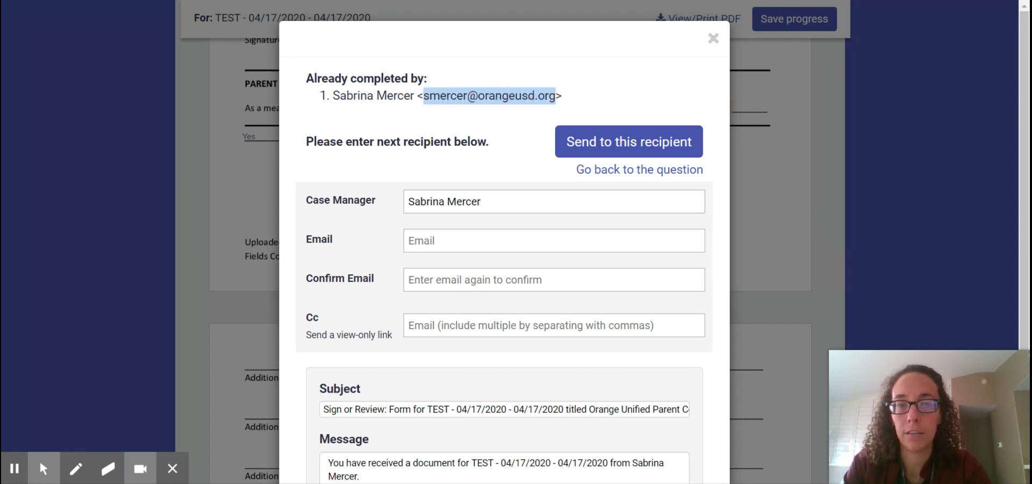
pyautogui.click(473, 241)
pyautogui.hotkey('ctrl', 'v')
pyautogui.click(410, 278)
pyautogui.hotkey('ctrl', 'v')
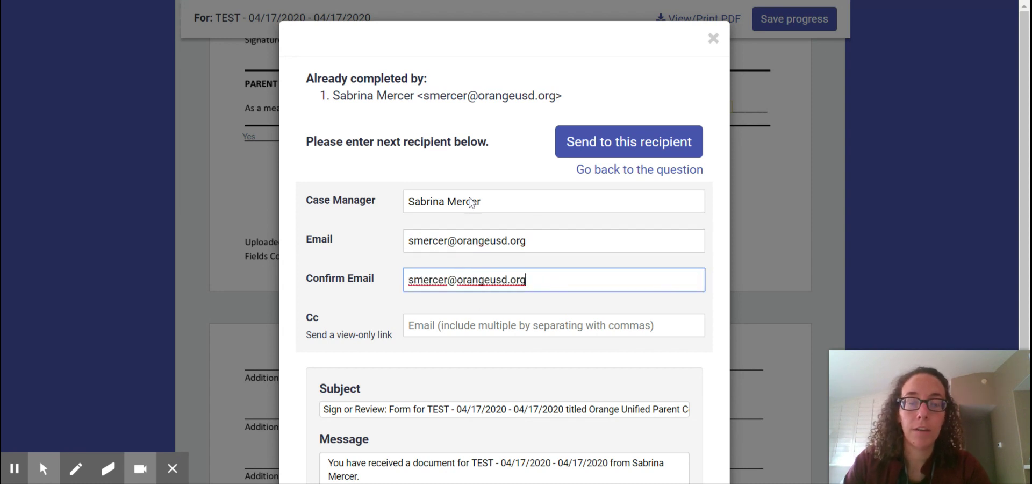
# Step: Send the completed form to the case manager with 'Send to this recipient'
pyautogui.click(586, 146)
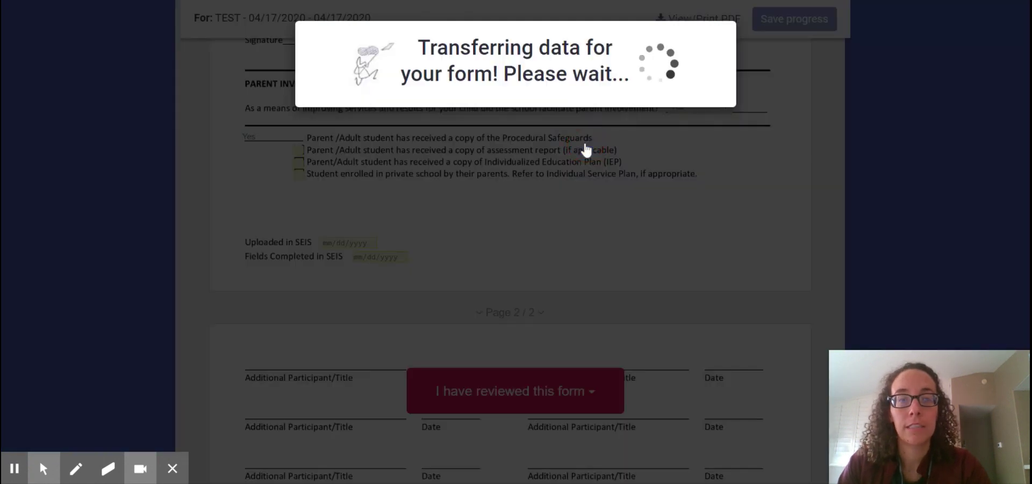